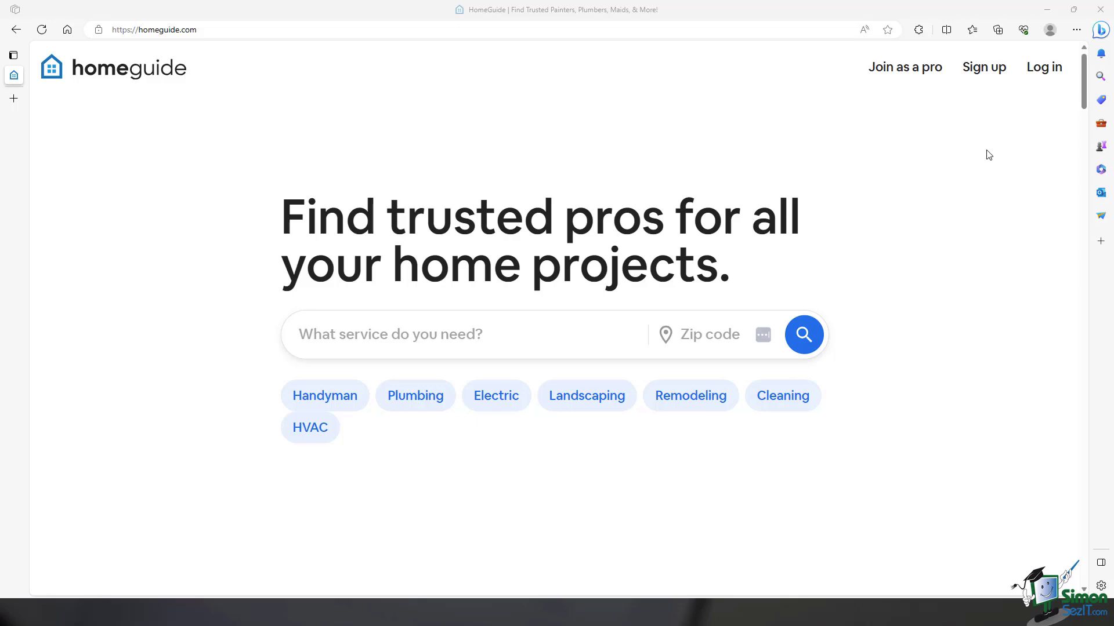
Step: Switch to the Excel workbook and import the Appliance prices table from the copied homeguide.com appliance prices URL into a new sheet
click(1050, 9)
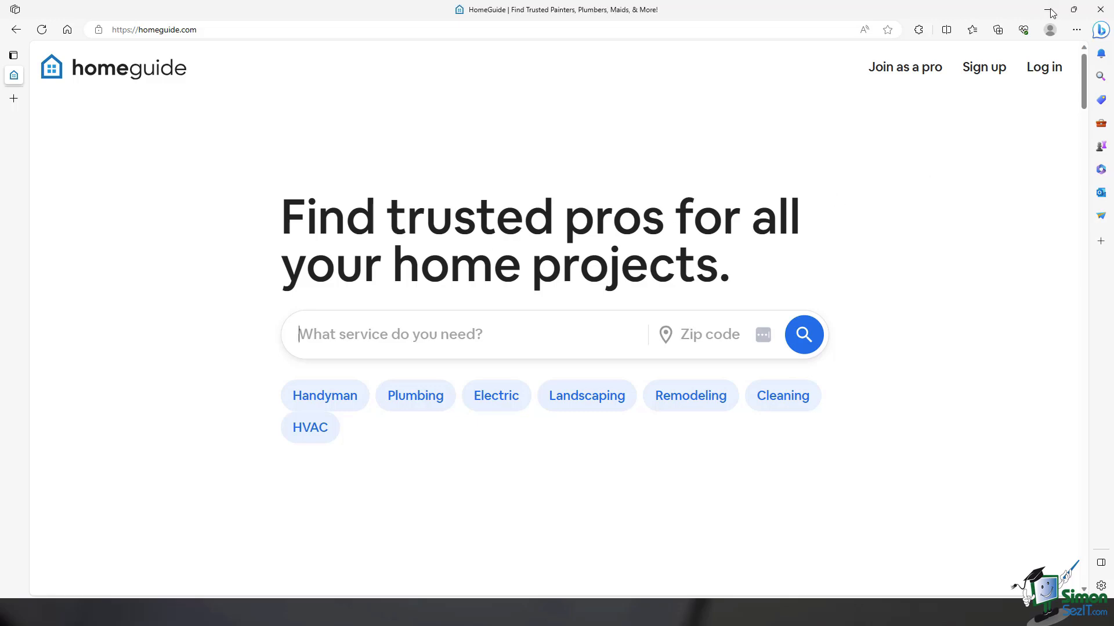
click(1051, 11)
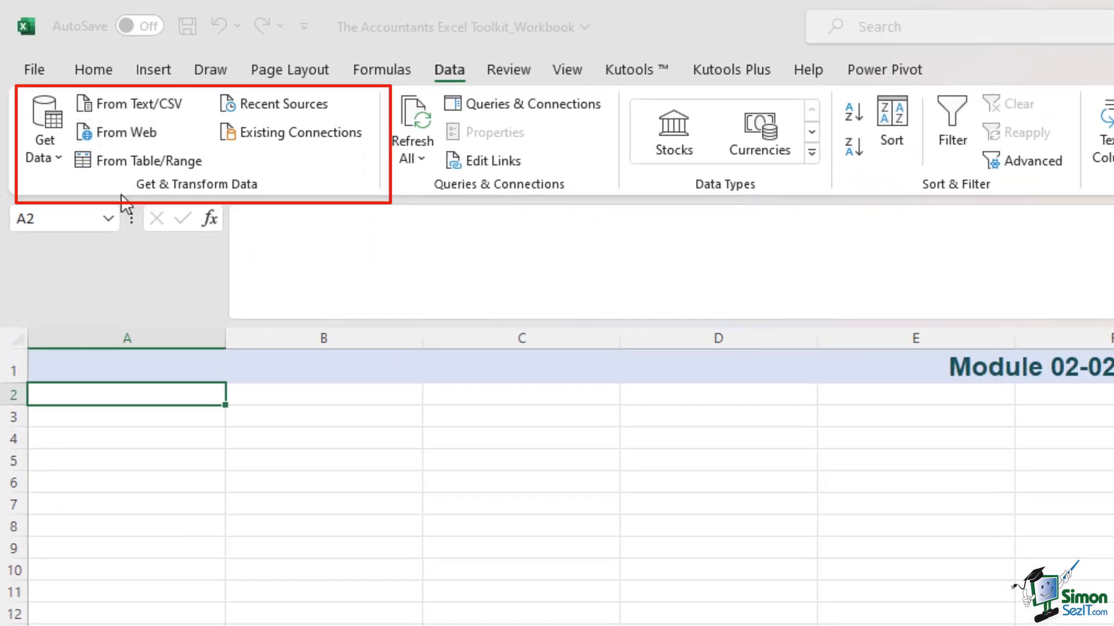
click(132, 139)
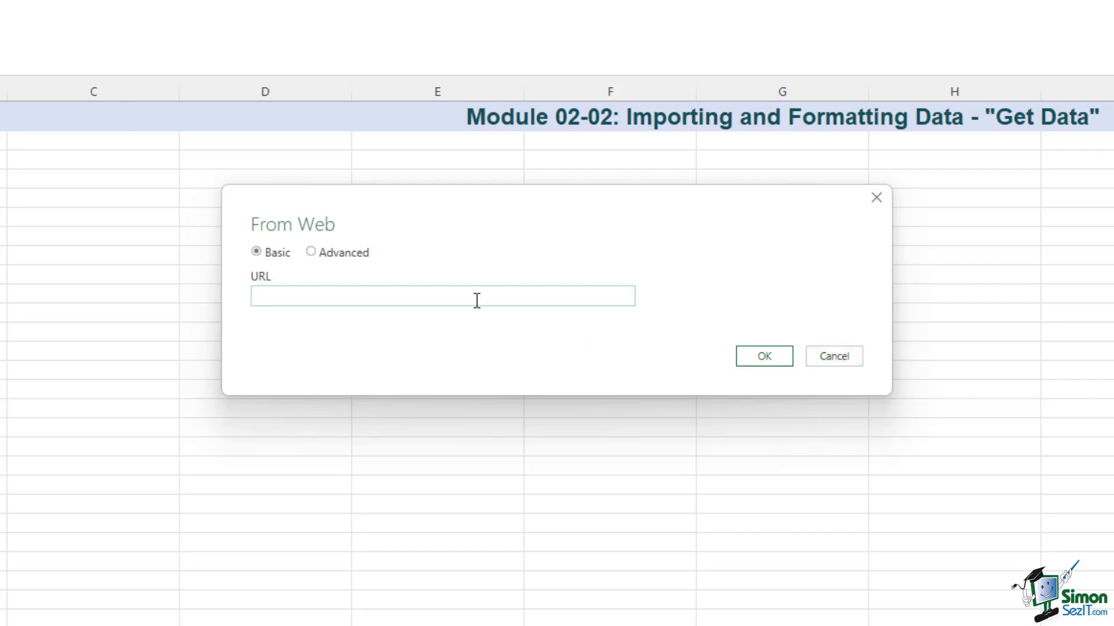
click(356, 297)
key(ctrl+v)
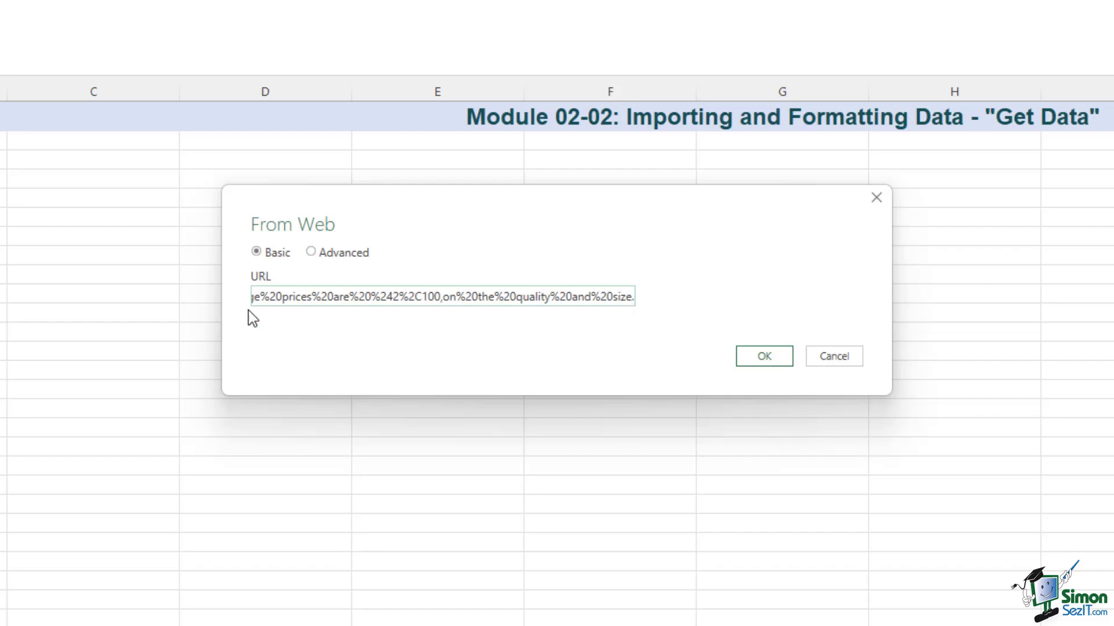
click(763, 359)
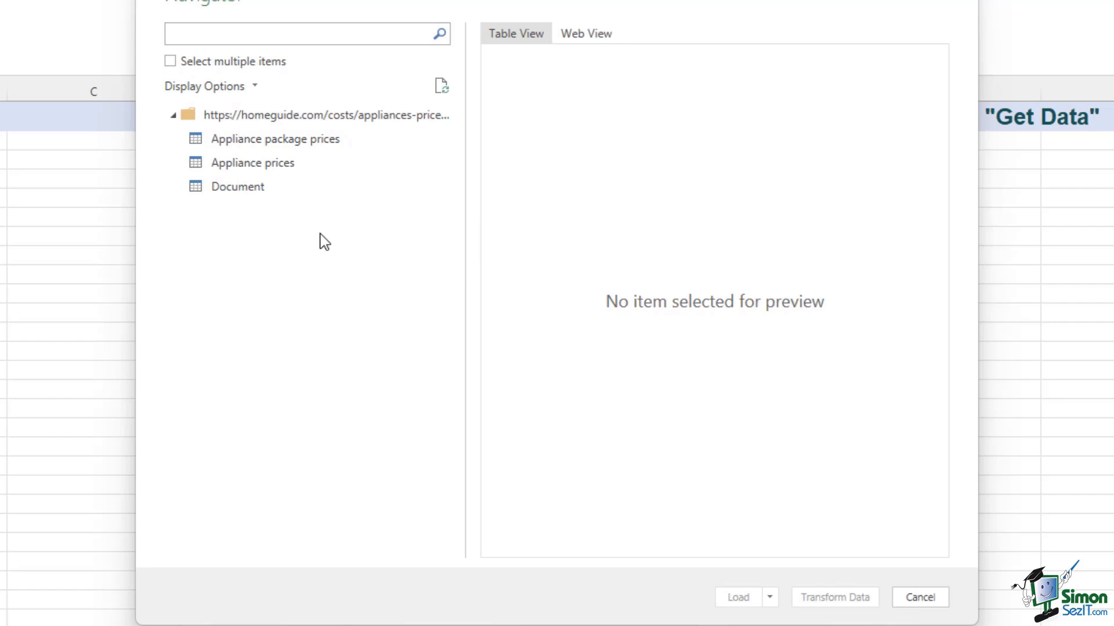
click(286, 172)
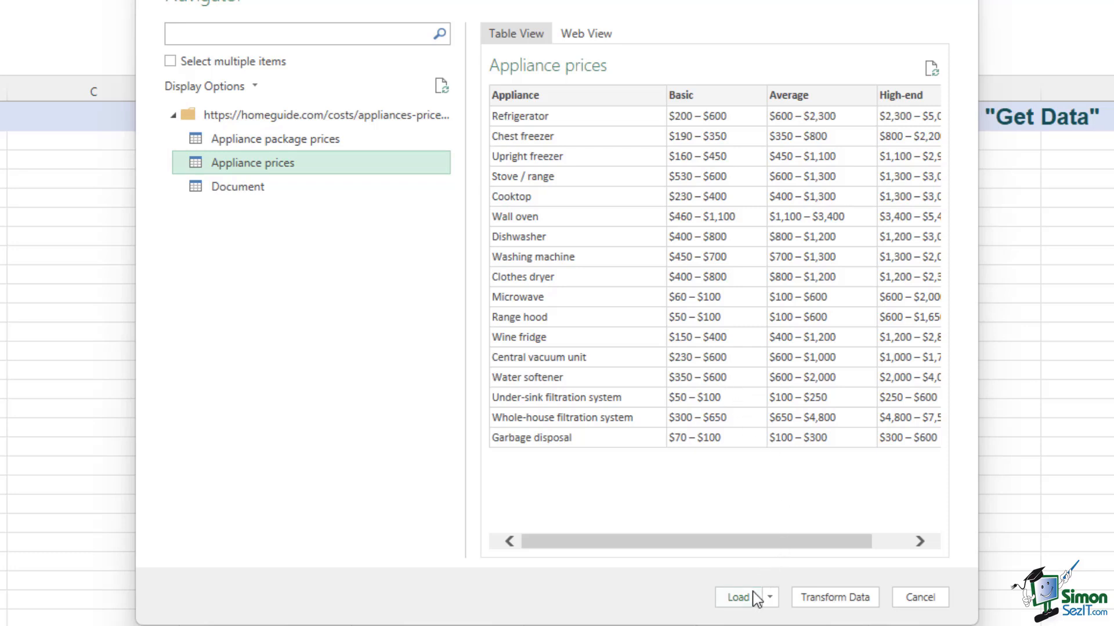
click(738, 597)
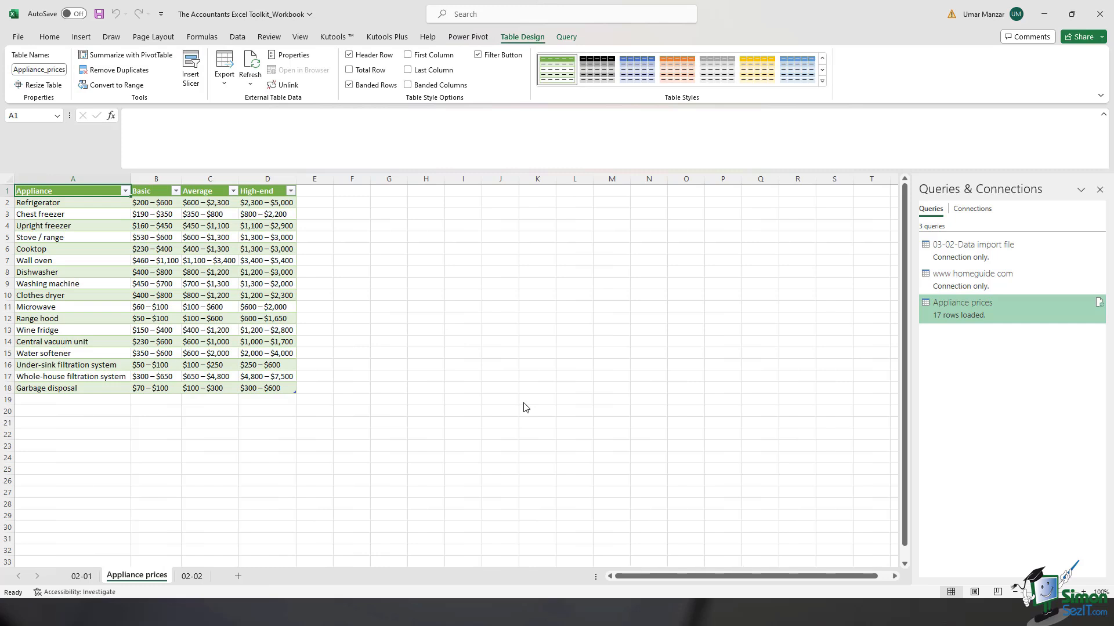
Step: Review the Appliance column and the Basic, Average and High-end price columns of the imported table
click(81, 181)
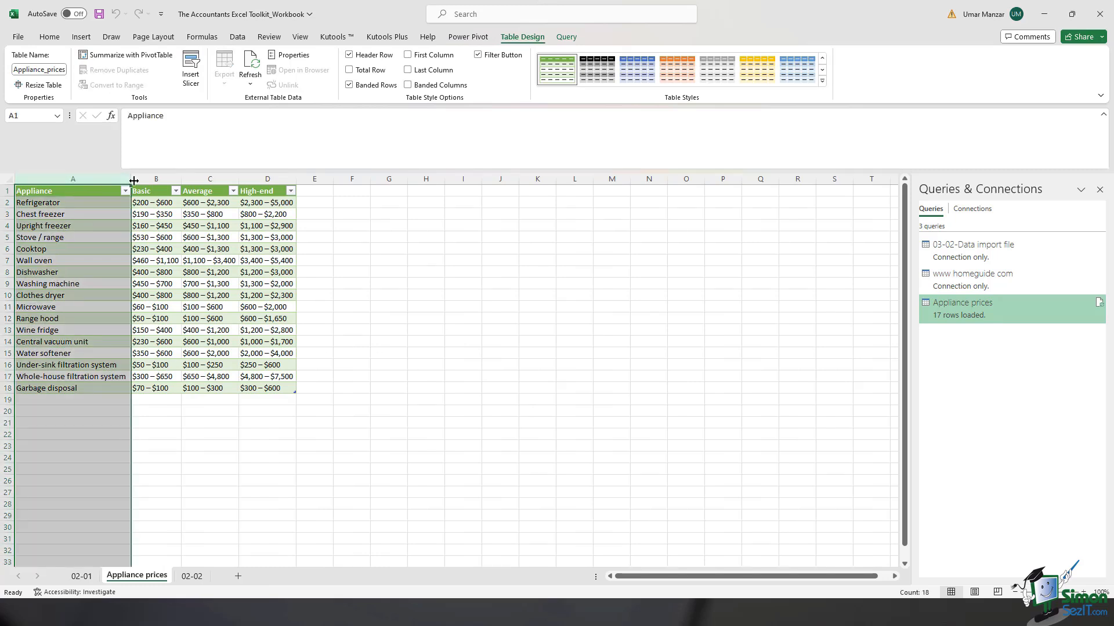
drag(156, 180, 262, 194)
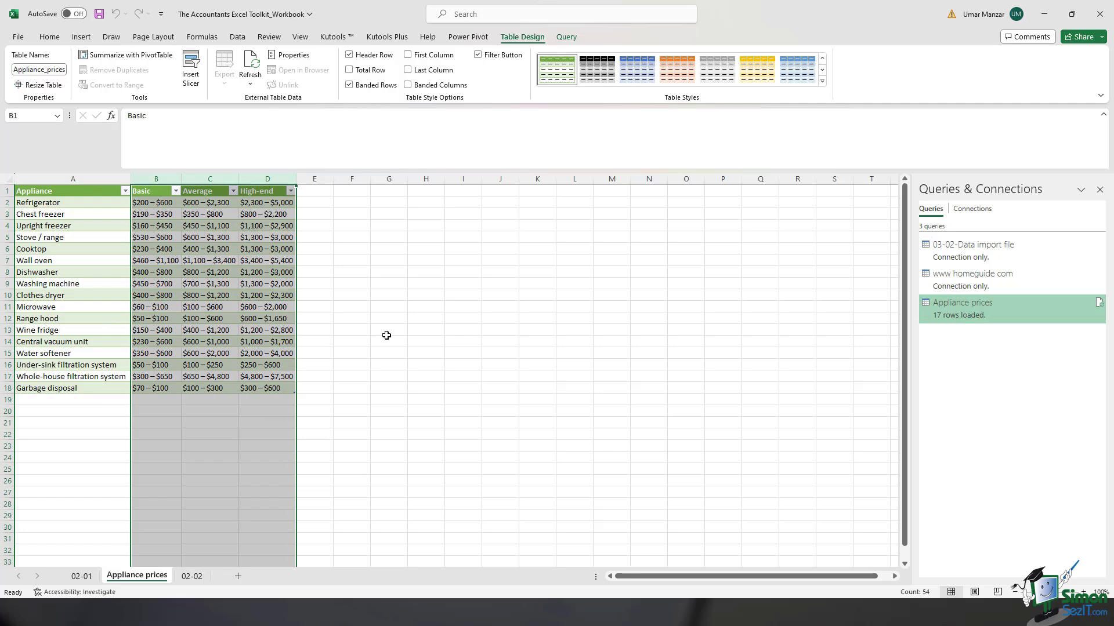
click(439, 318)
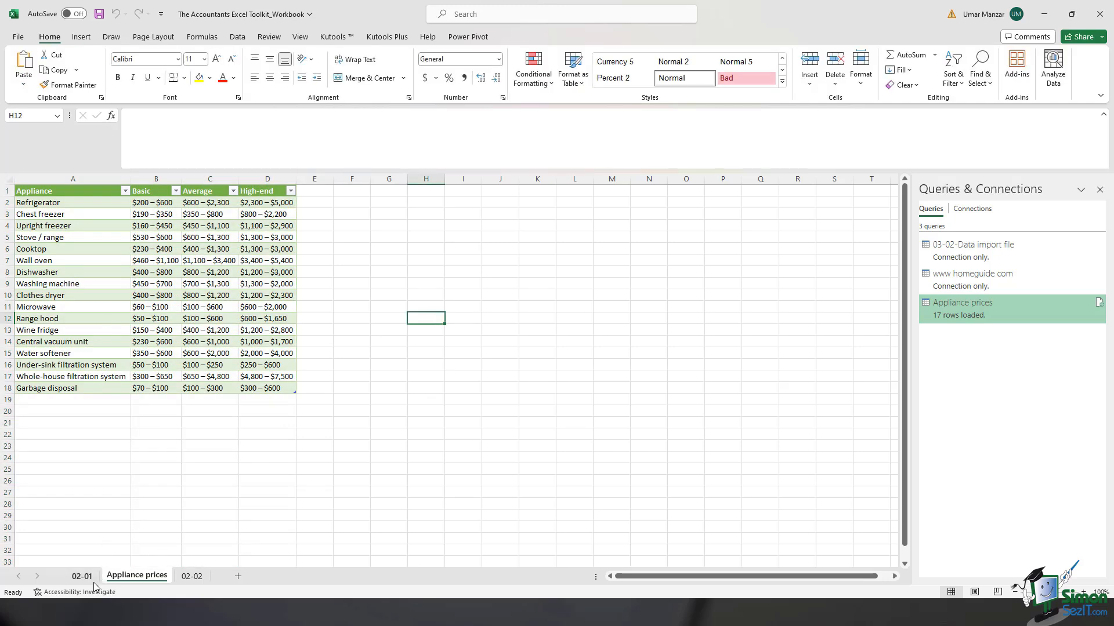
Step: Paste the homeguide.com appliance prices URL into cell A2 of sheet 02-02 as the data source reference
click(192, 576)
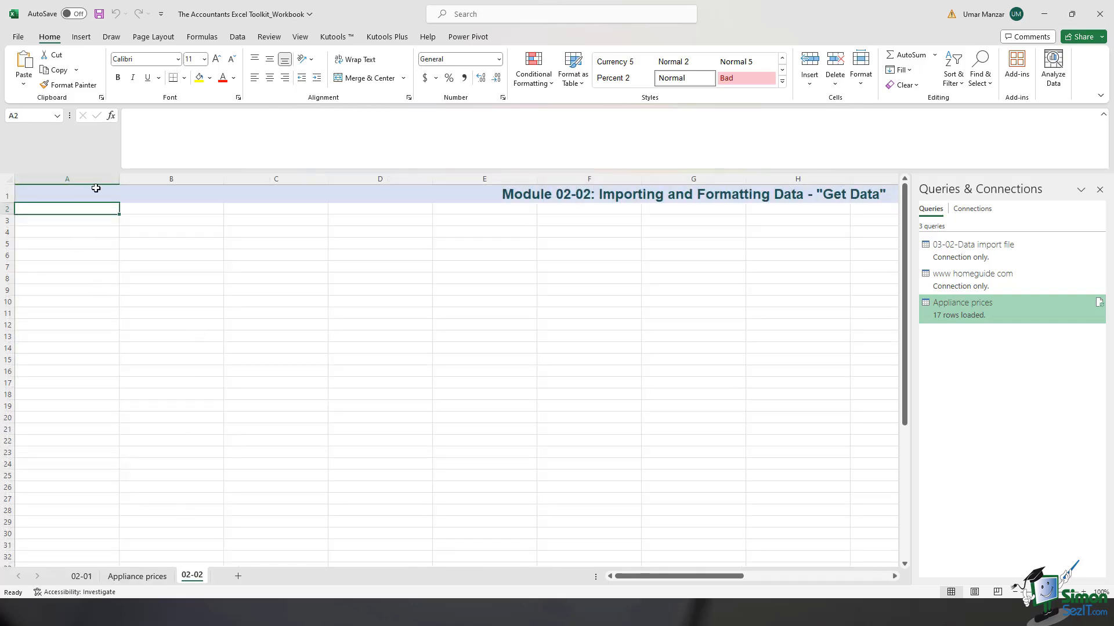
click(160, 140)
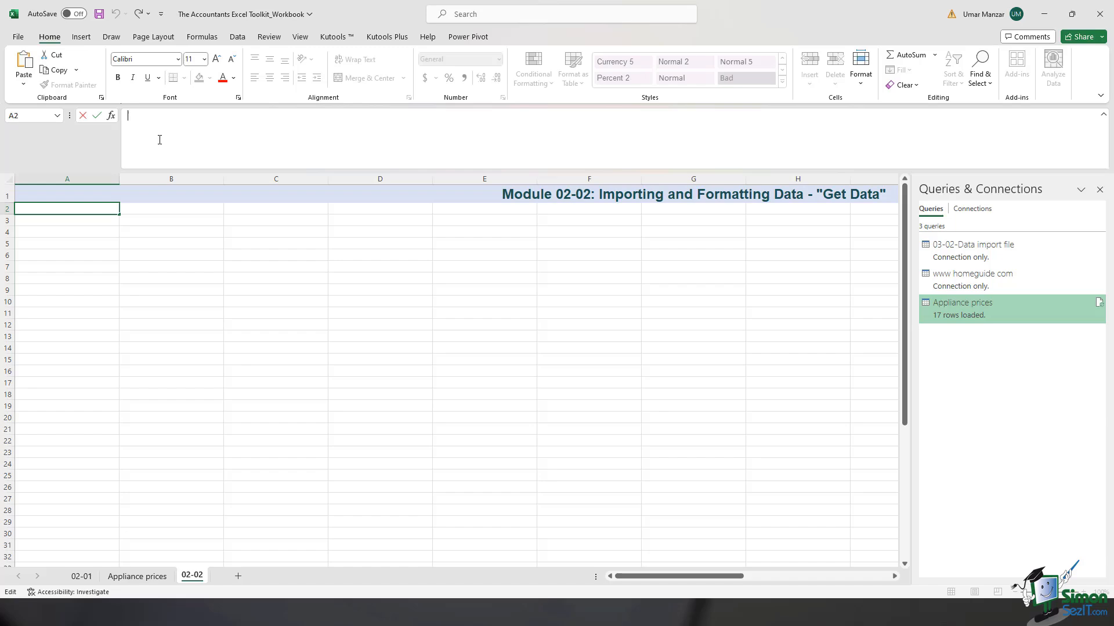
text(https://homeguide.com/costs/appliances-prices#:~:text=Appliance%20package%20prices%20are%20%242%2C100,on%20the%20quality%20and%20size.)
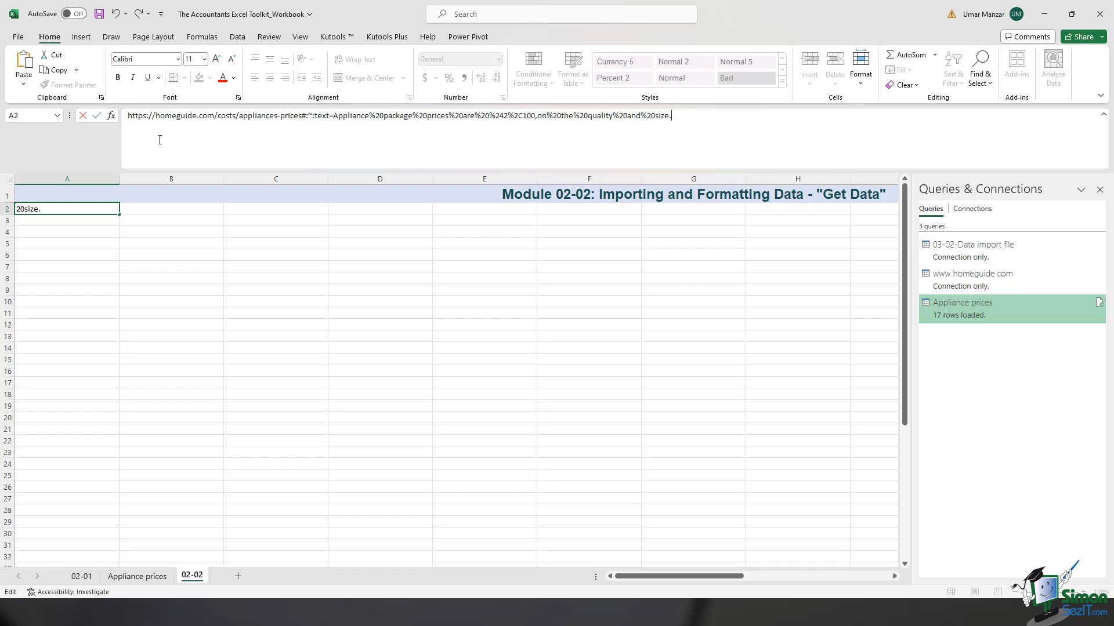
key(Return)
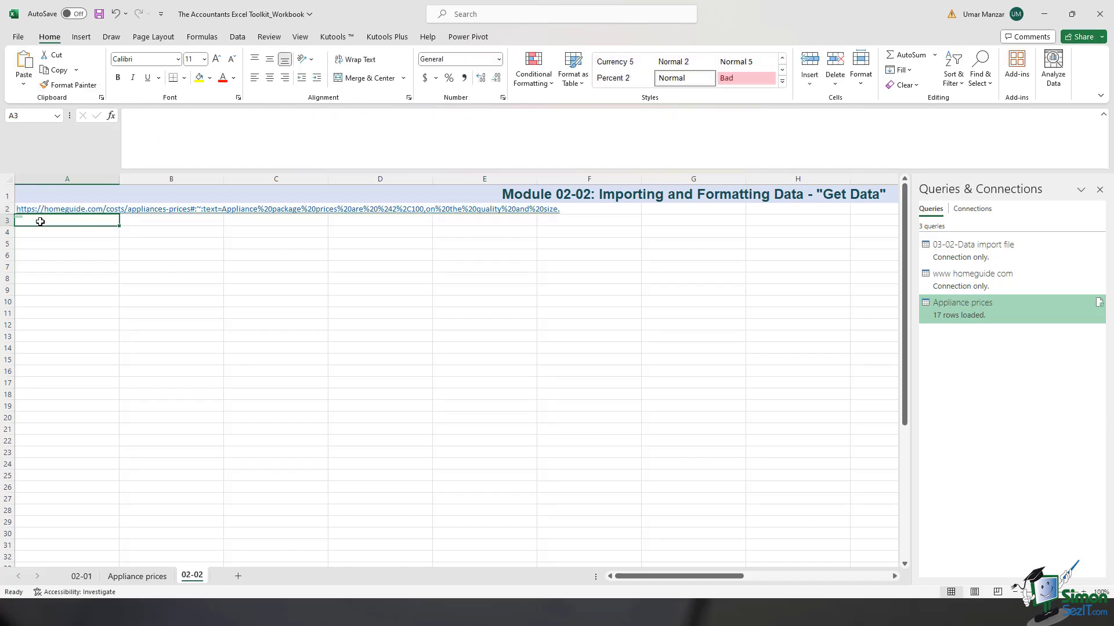
Step: Return to the Appliance prices sheet and look through the available conditional formatting rule types
click(152, 574)
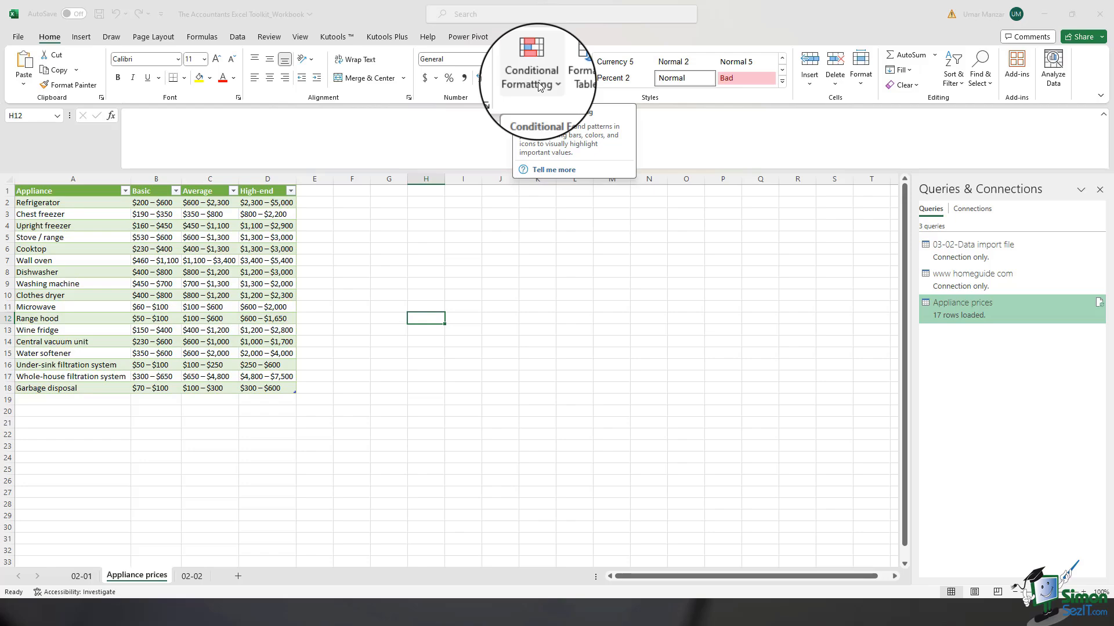
click(540, 86)
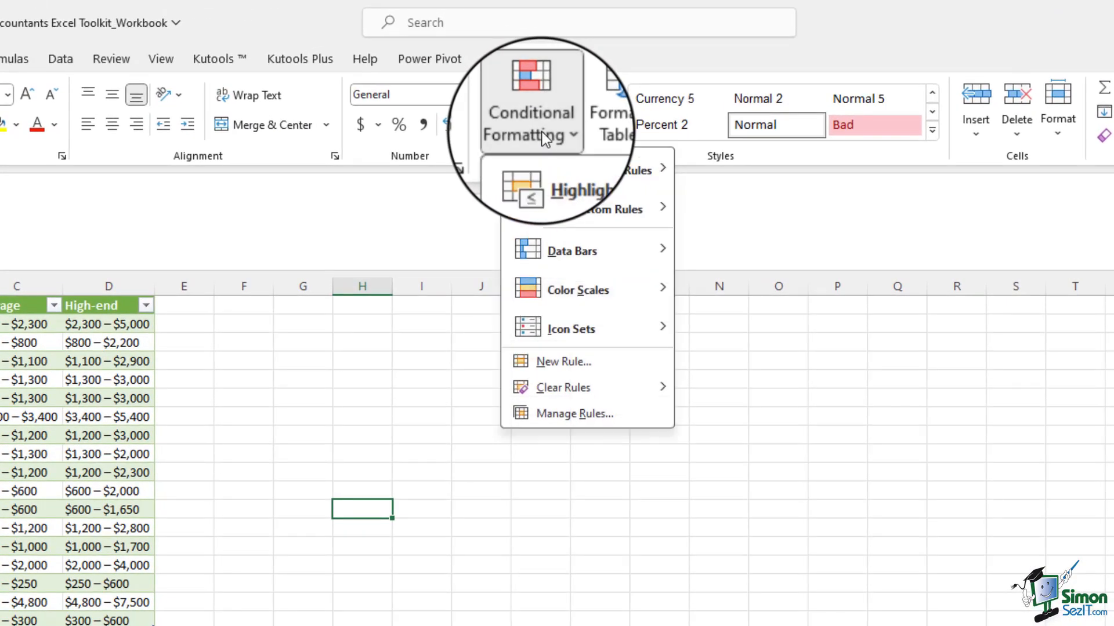
mouse_move(544, 196)
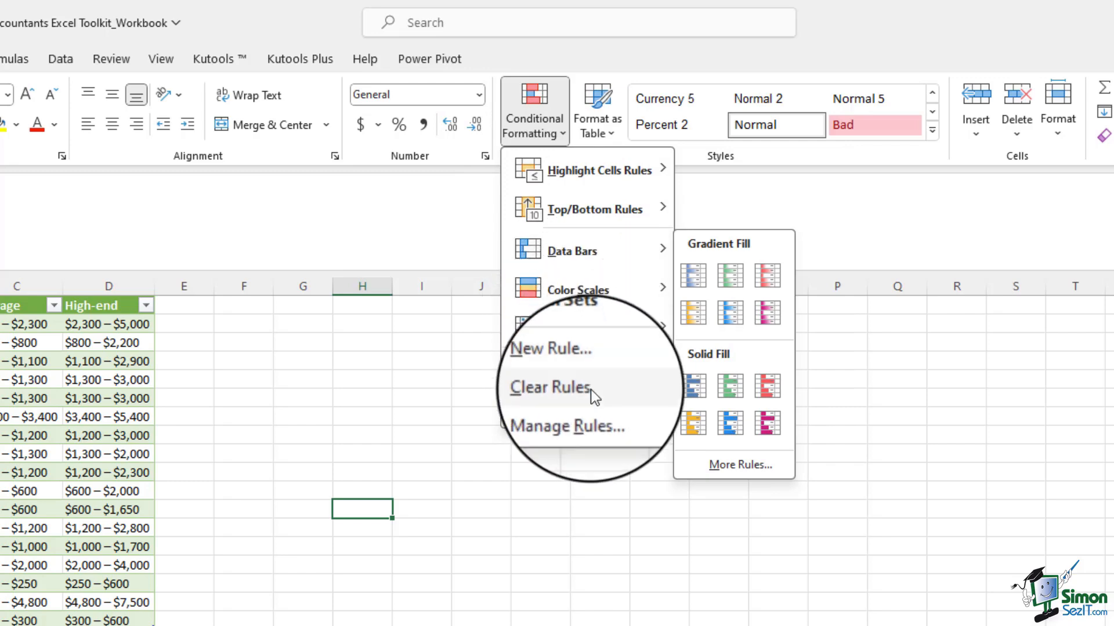
mouse_move(584, 174)
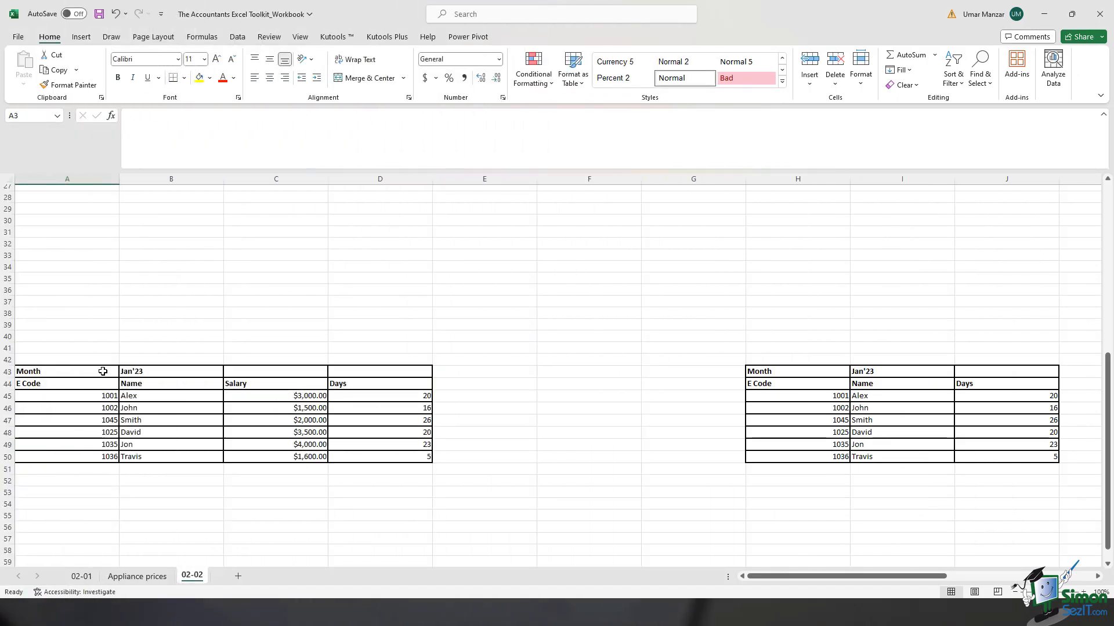
Step: Look over the two Jan'23 employee tables in rows 43 to 50 of sheet 02-02 and the highlight cells rule options
drag(103, 371, 778, 462)
drag(963, 454, 977, 455)
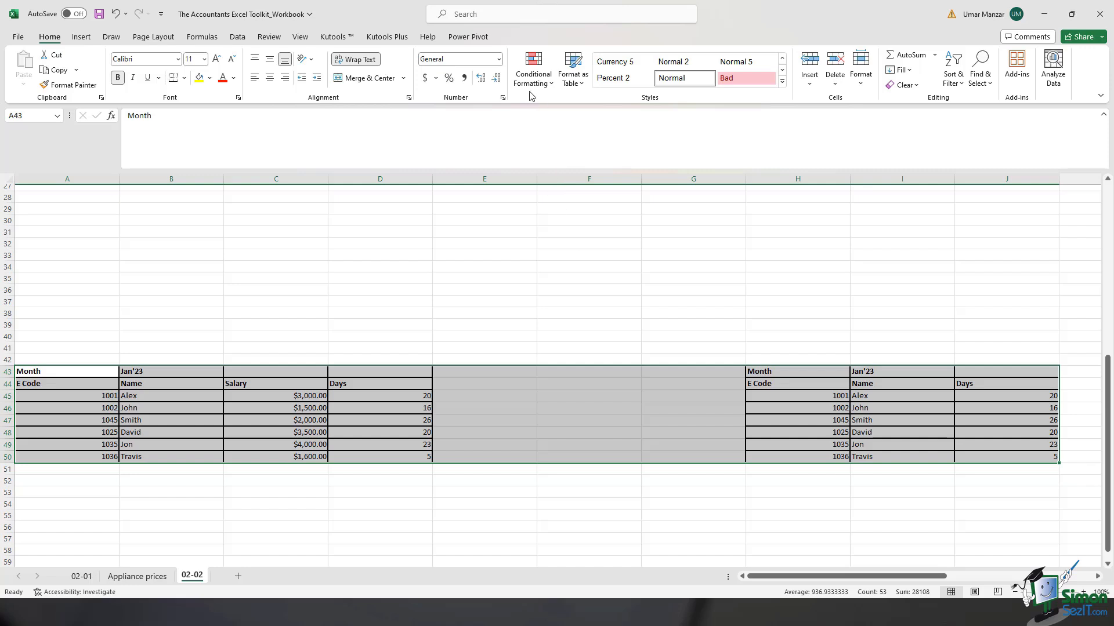
click(413, 339)
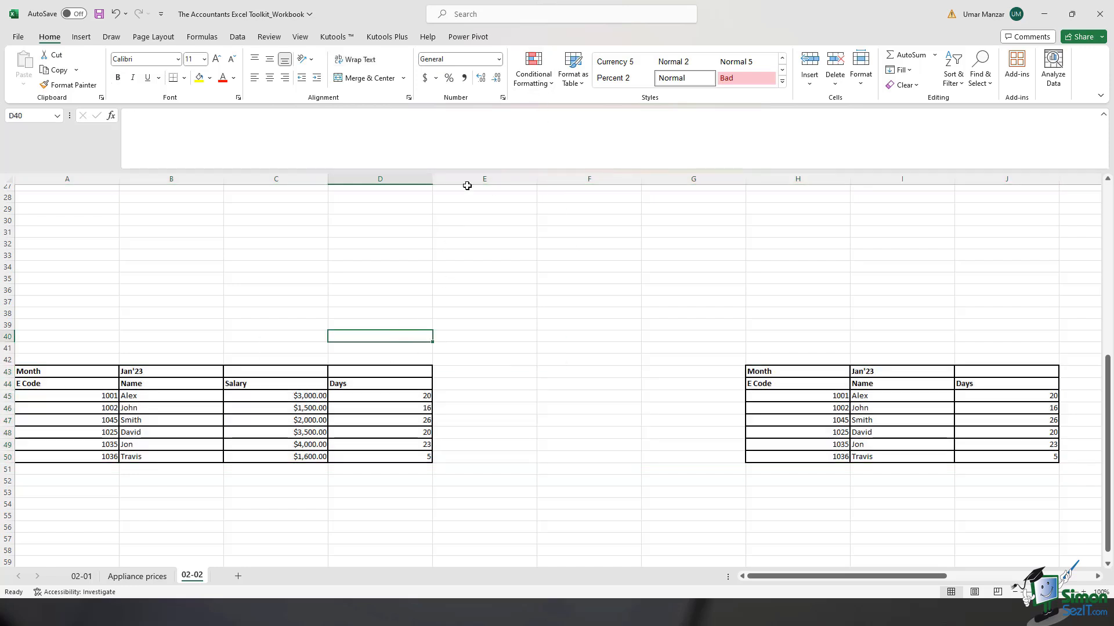
click(532, 81)
mouse_move(554, 110)
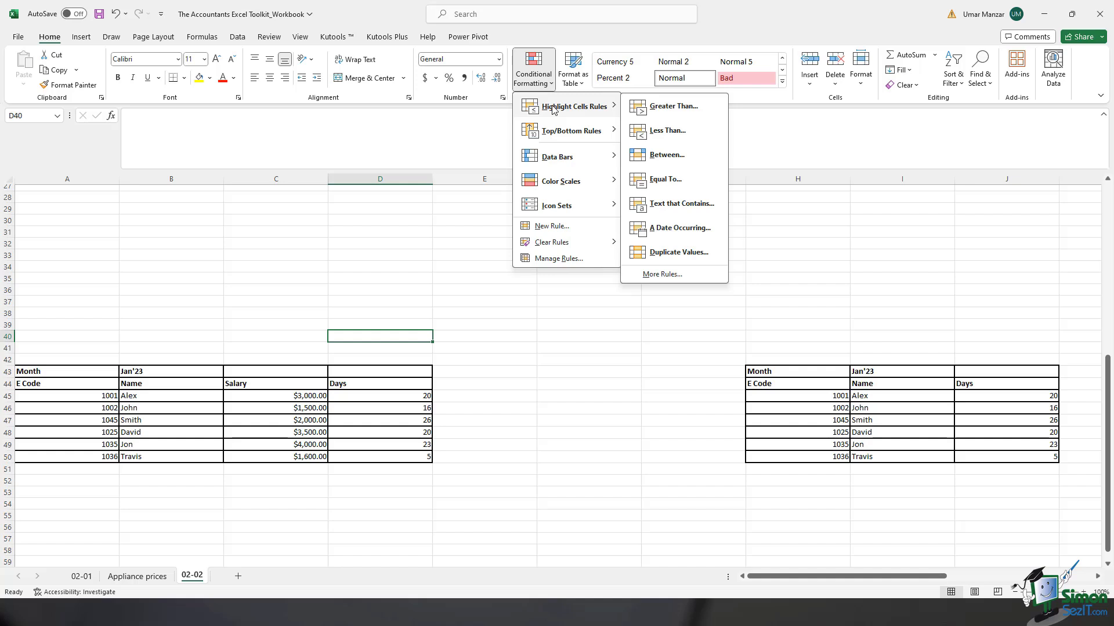
key(Escape)
key(Escape)
Step: Apply a Less Than highlight rule to salaries C45:C50, marking values below 2000 with Light Red Fill with Dark Red Text
drag(275, 371, 275, 458)
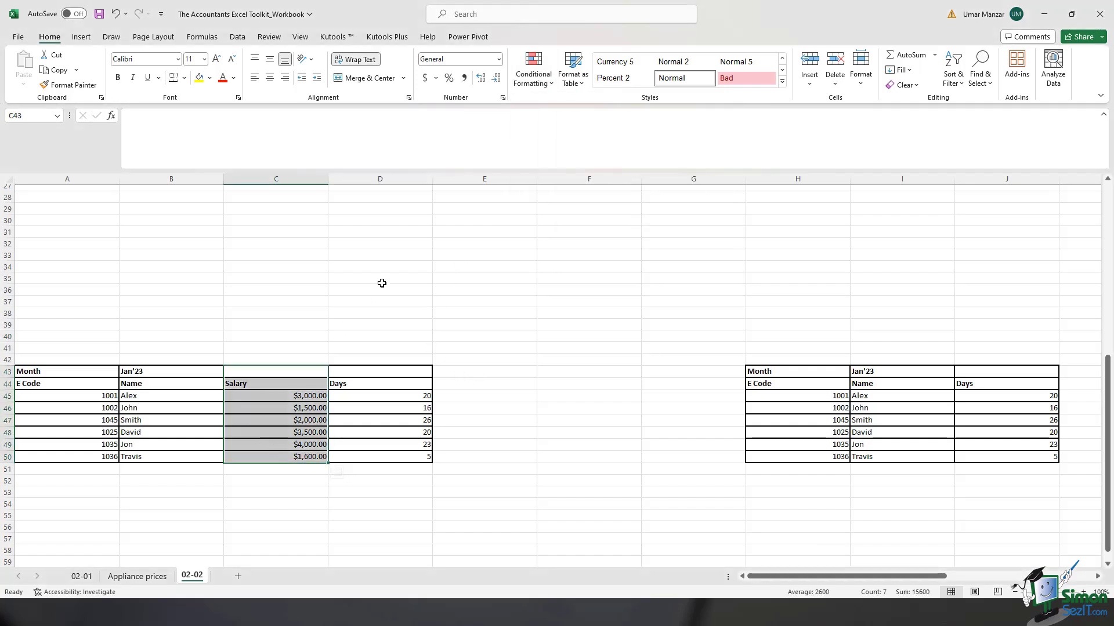
click(464, 407)
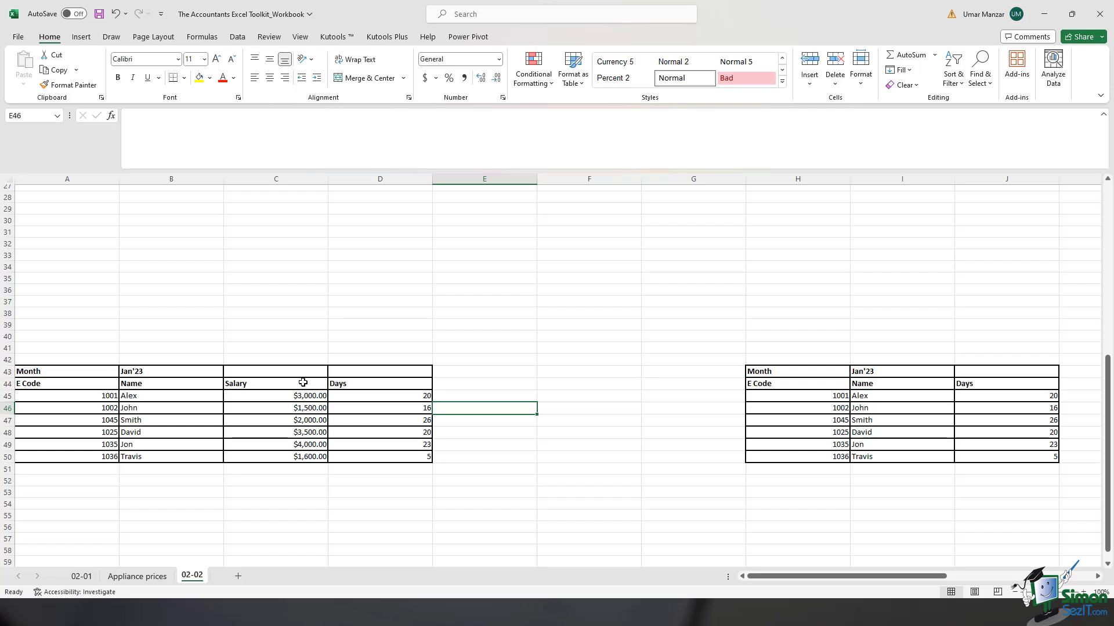
drag(276, 396, 278, 457)
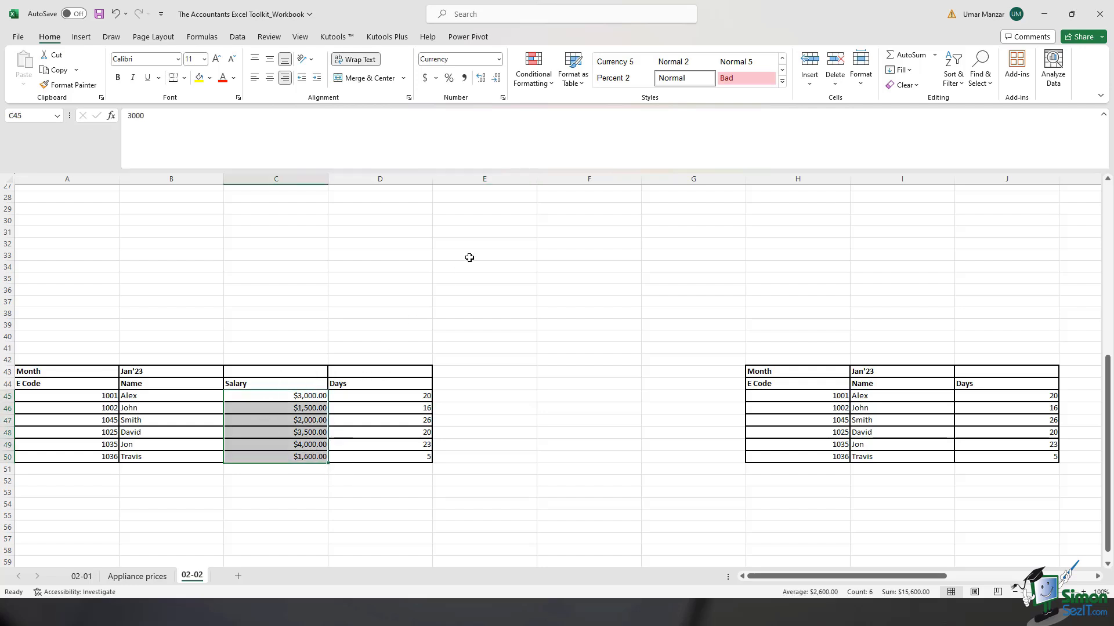
click(544, 86)
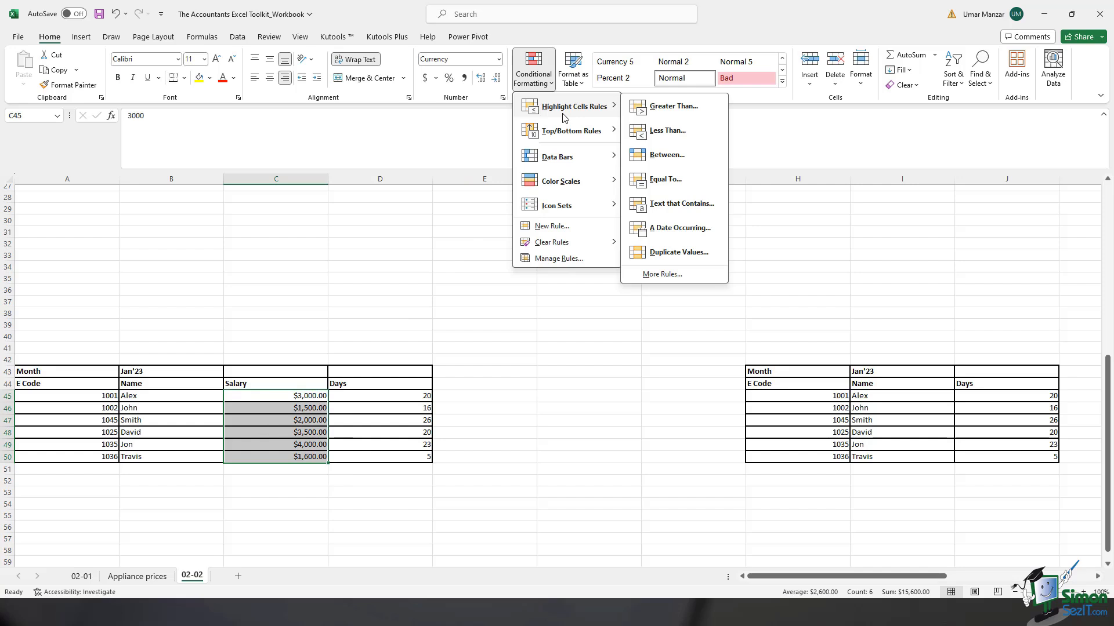
click(671, 135)
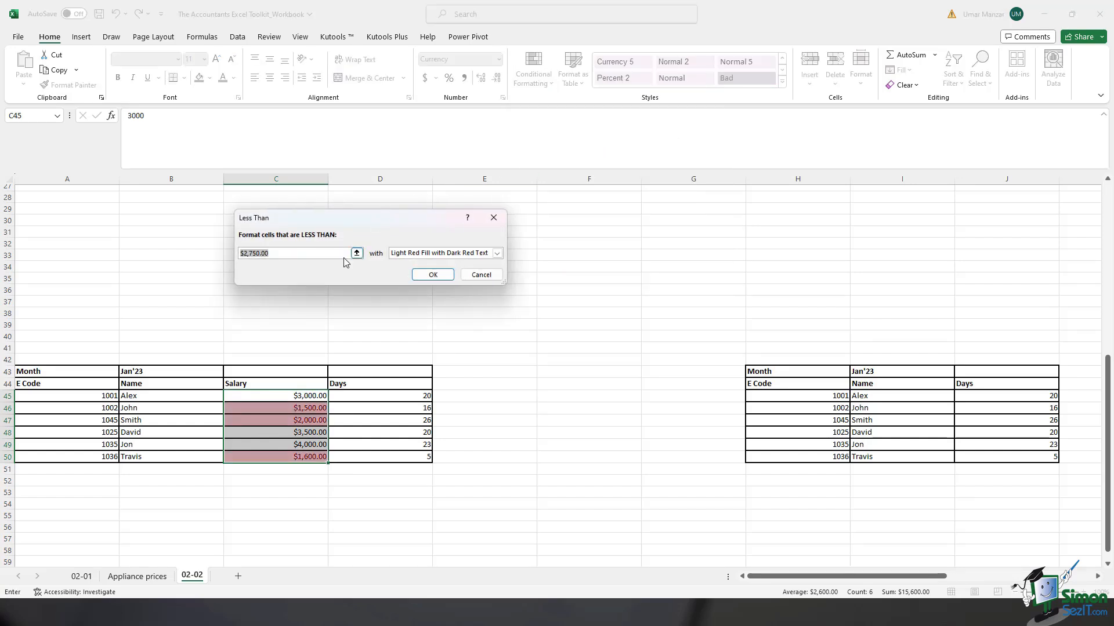
text(2)
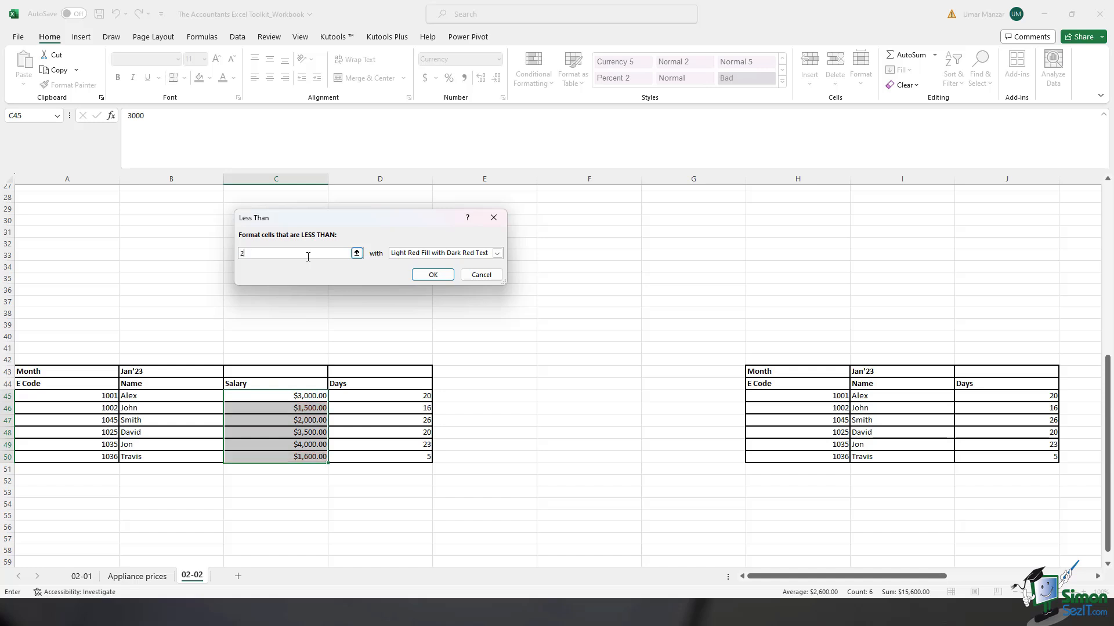
text(000)
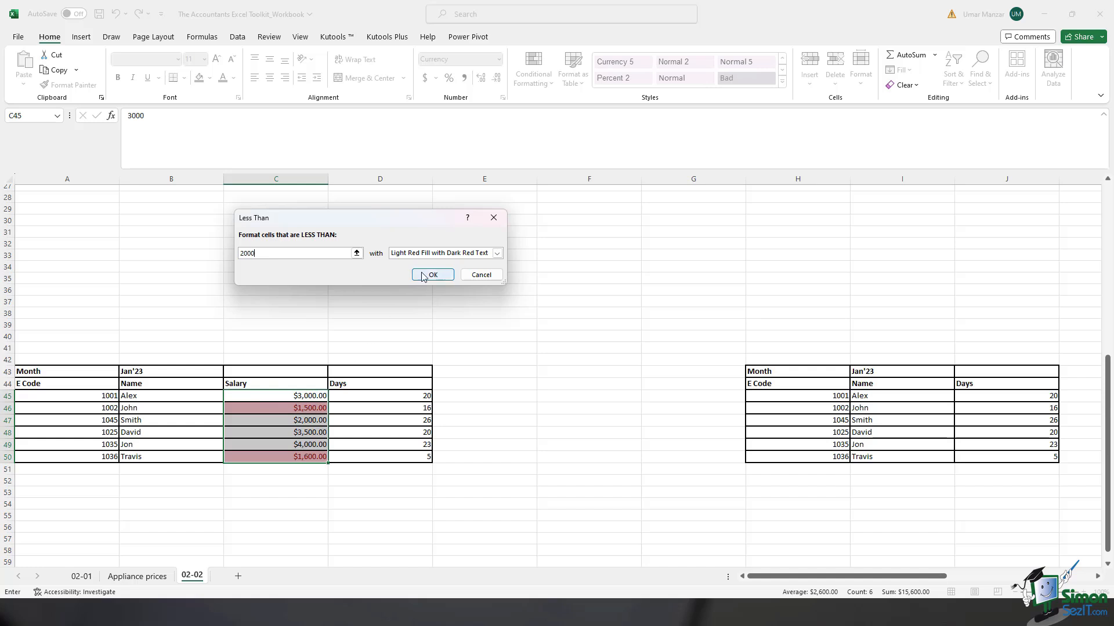
click(452, 253)
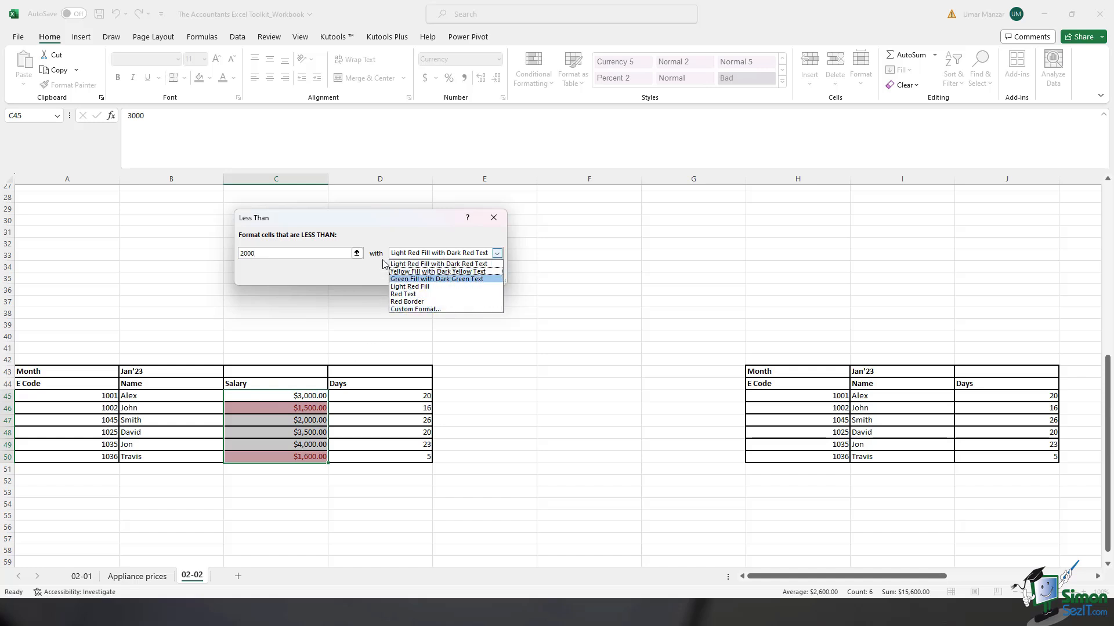
click(376, 242)
key(Return)
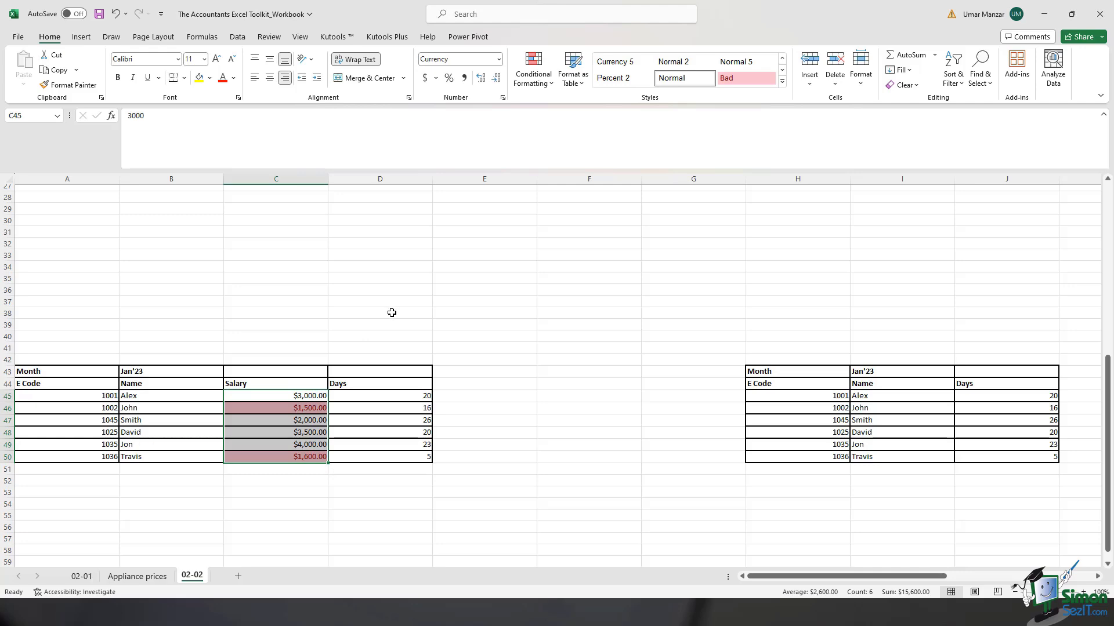
Step: Set up an Above Average rule for salaries C45:C50 using Yellow Fill with Dark Yellow Text
click(533, 74)
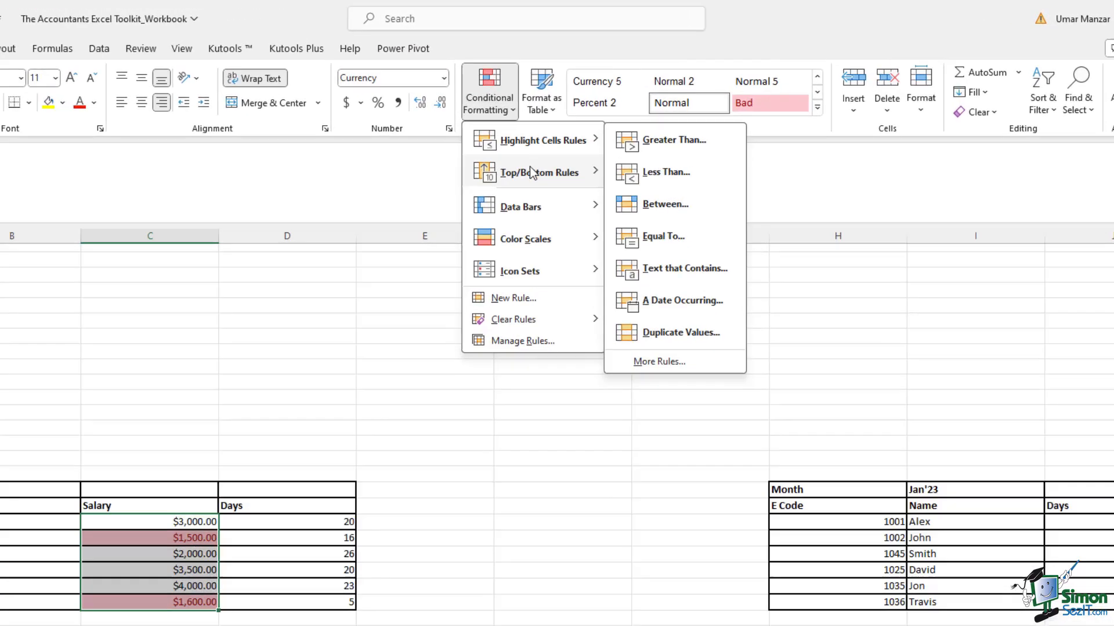
mouse_move(565, 131)
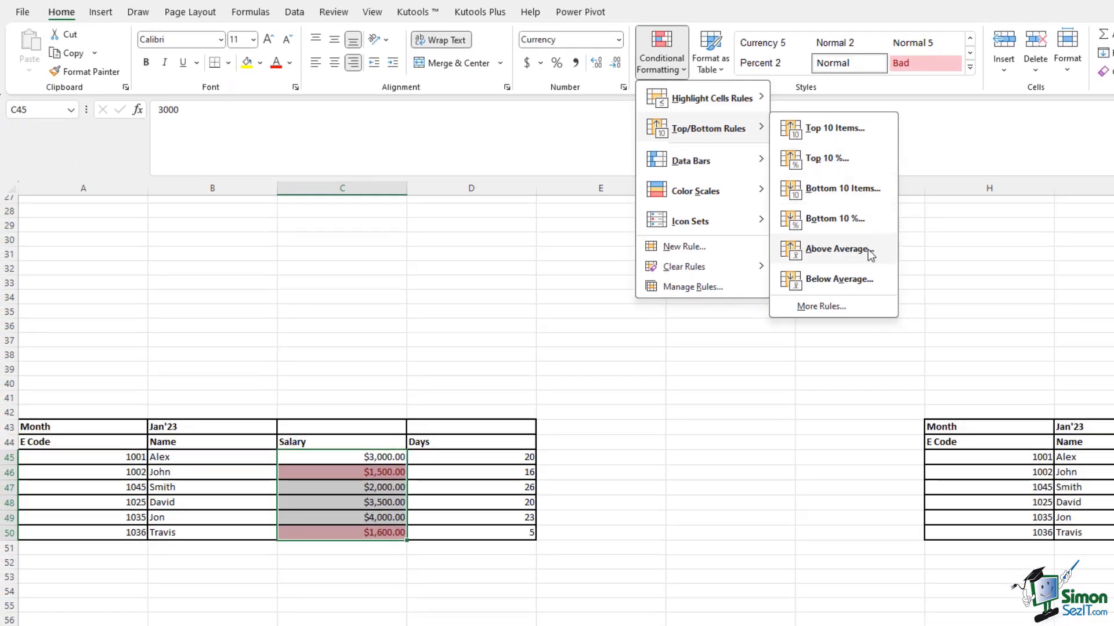
click(839, 249)
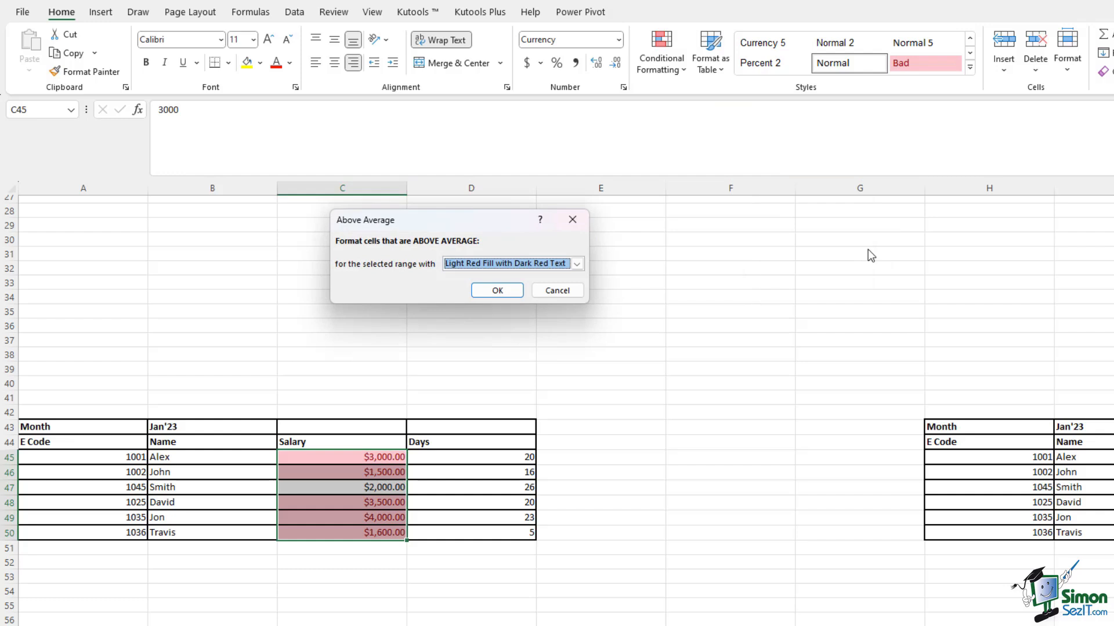
click(576, 264)
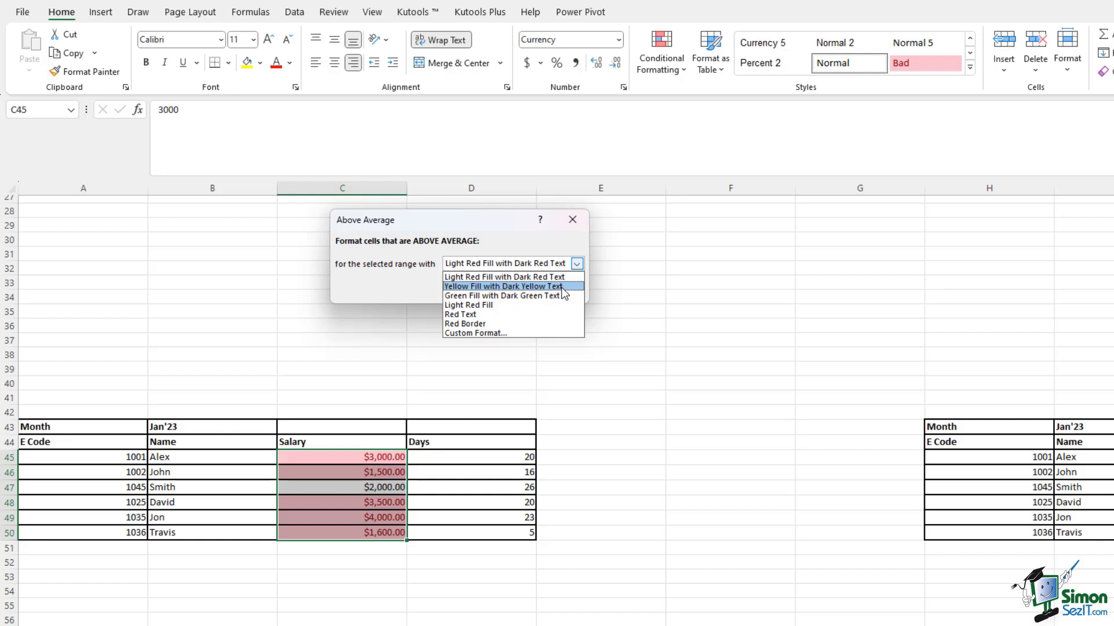
click(561, 286)
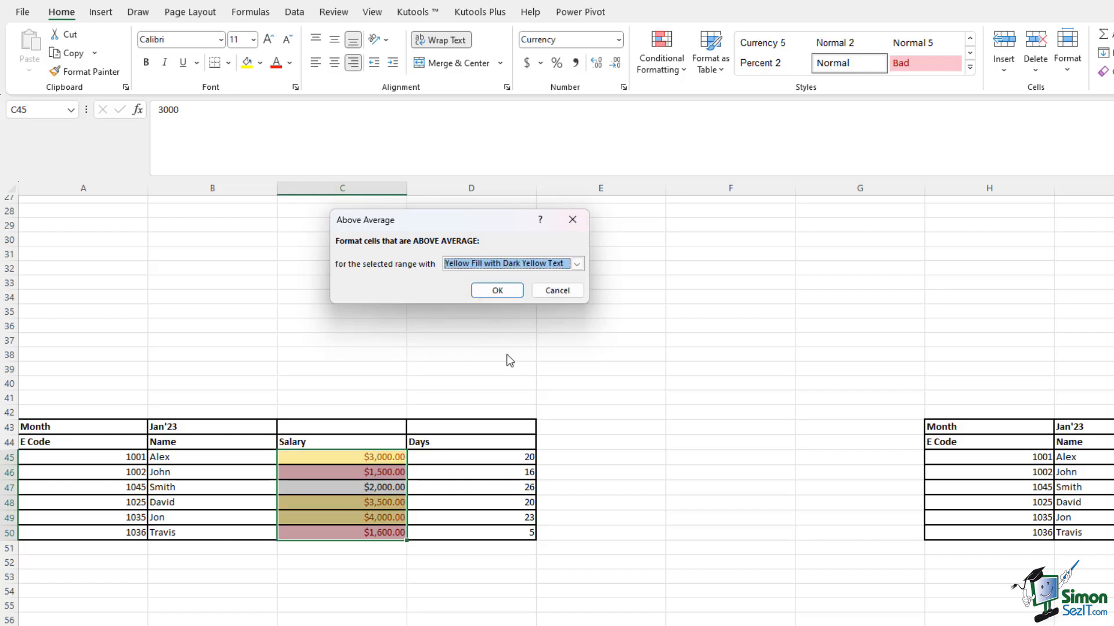